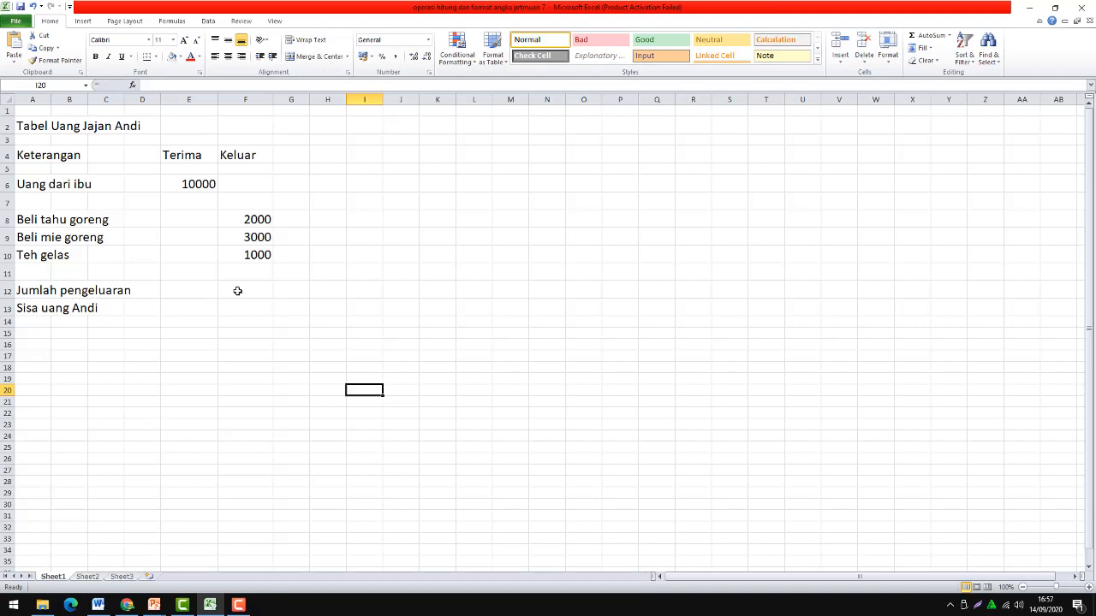
# Step: Calculate Jumlah pengeluaran in F12 by adding the three expenses with the formula =F8+F9+F10
pyautogui.click(241, 292)
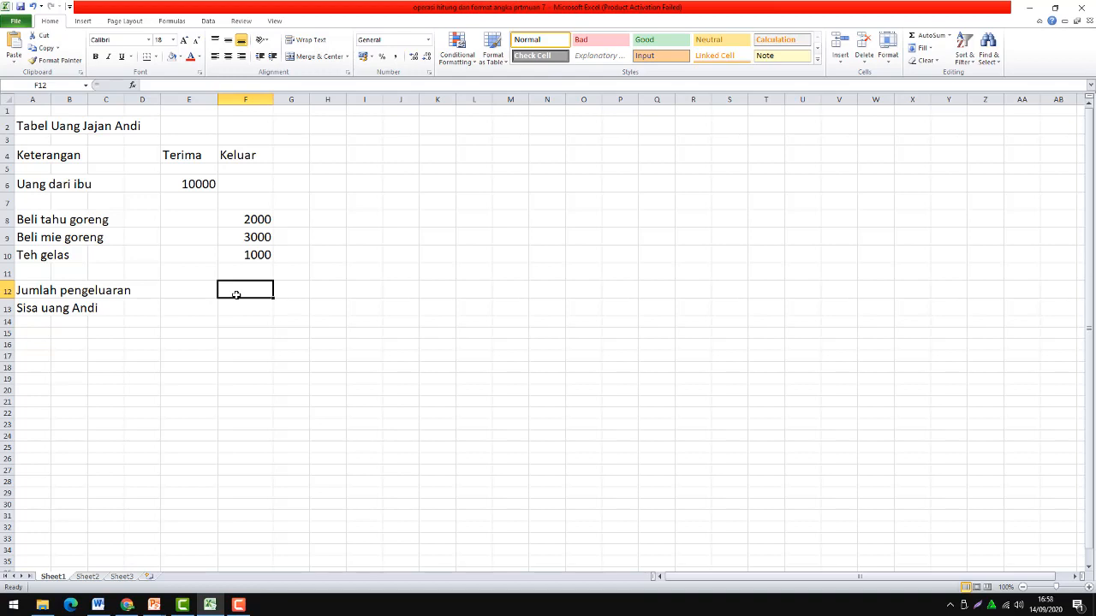
pyautogui.write('=')
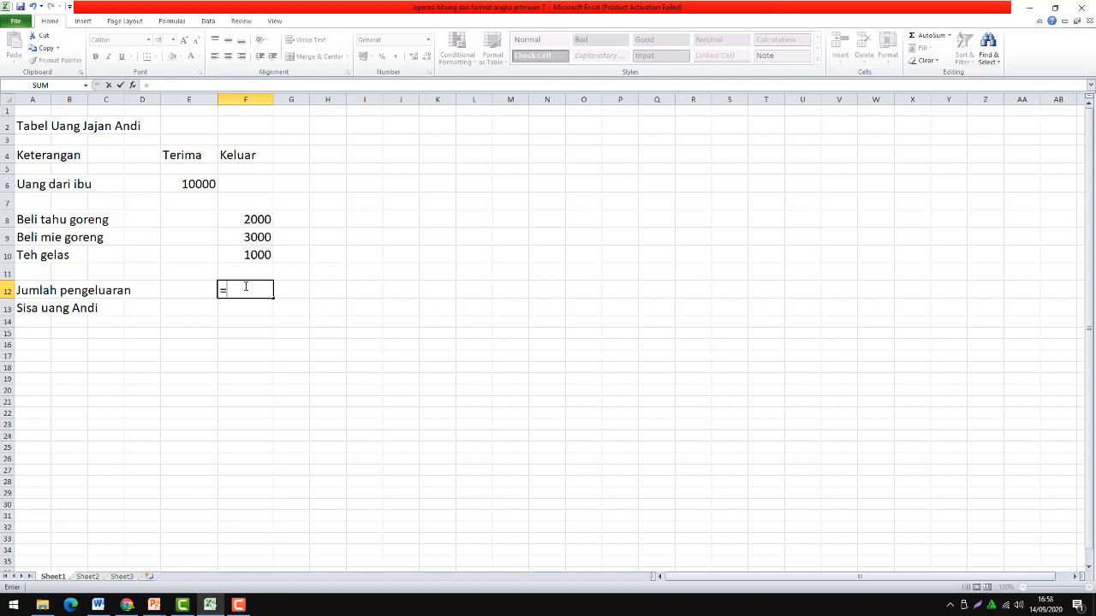
pyautogui.click(260, 222)
pyautogui.write('+')
pyautogui.click(257, 237)
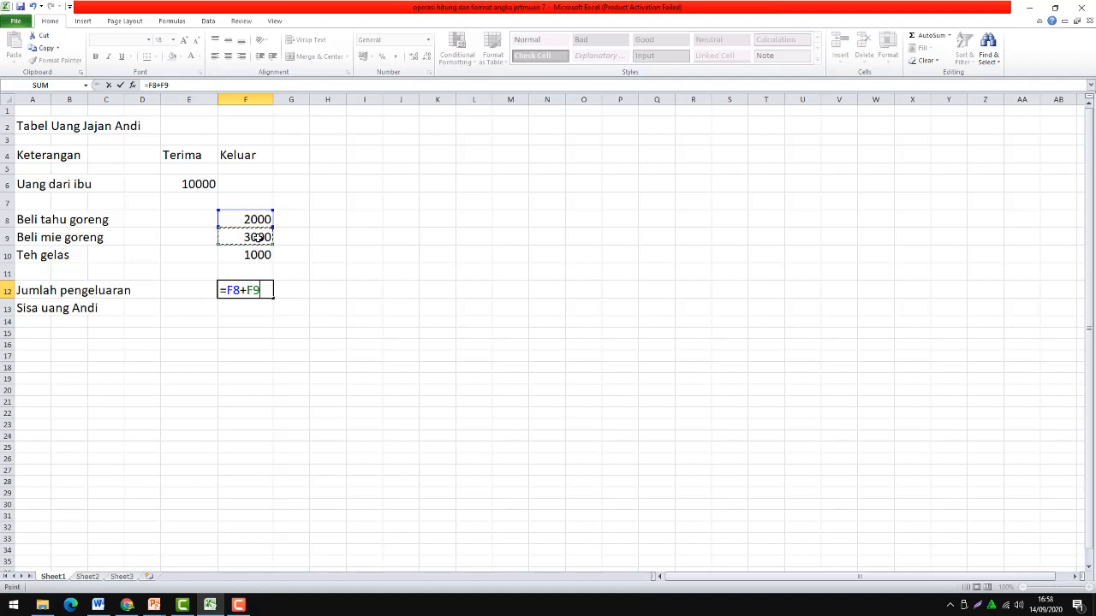
pyautogui.write('+')
pyautogui.click(250, 254)
pyautogui.press('Return')
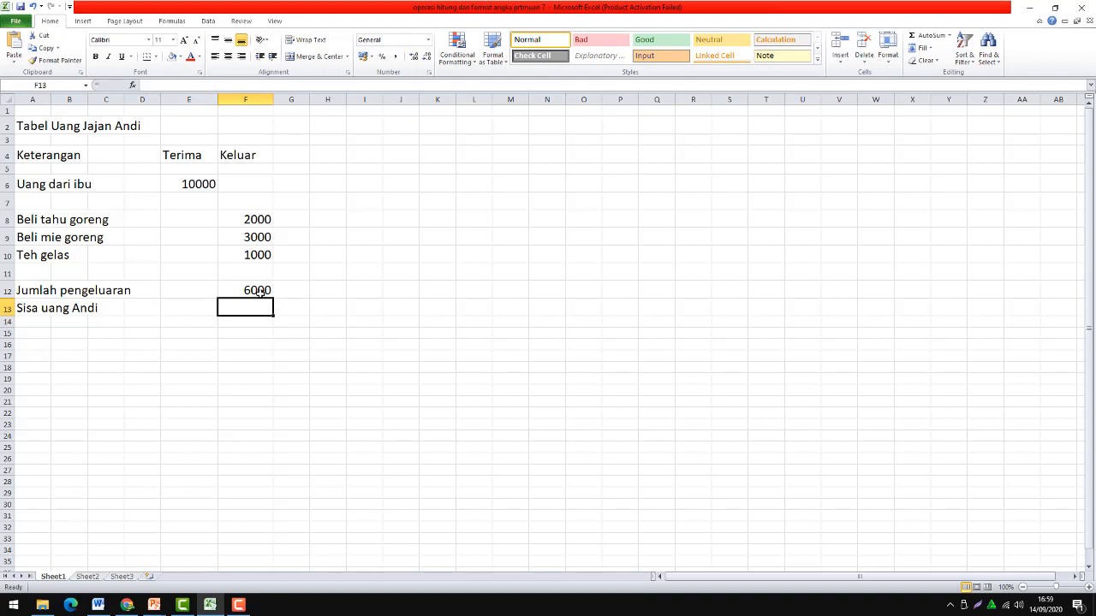
pyautogui.click(260, 292)
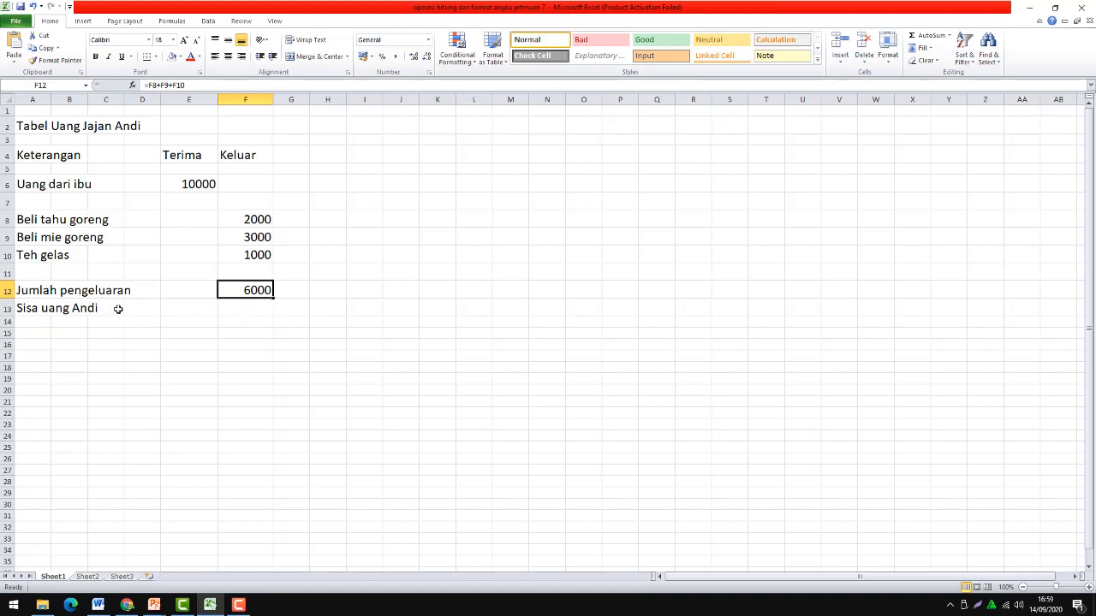
# Step: Calculate Sisa uang Andi in F13 by subtracting total spending from the money received with the formula =E6-F12
pyautogui.click(231, 311)
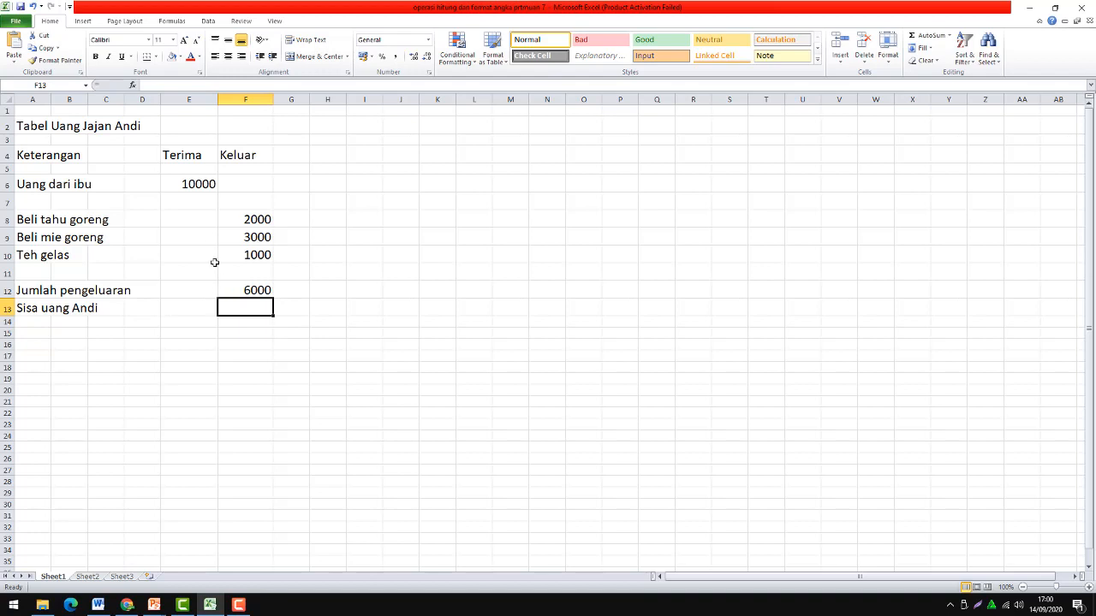
pyautogui.click(203, 189)
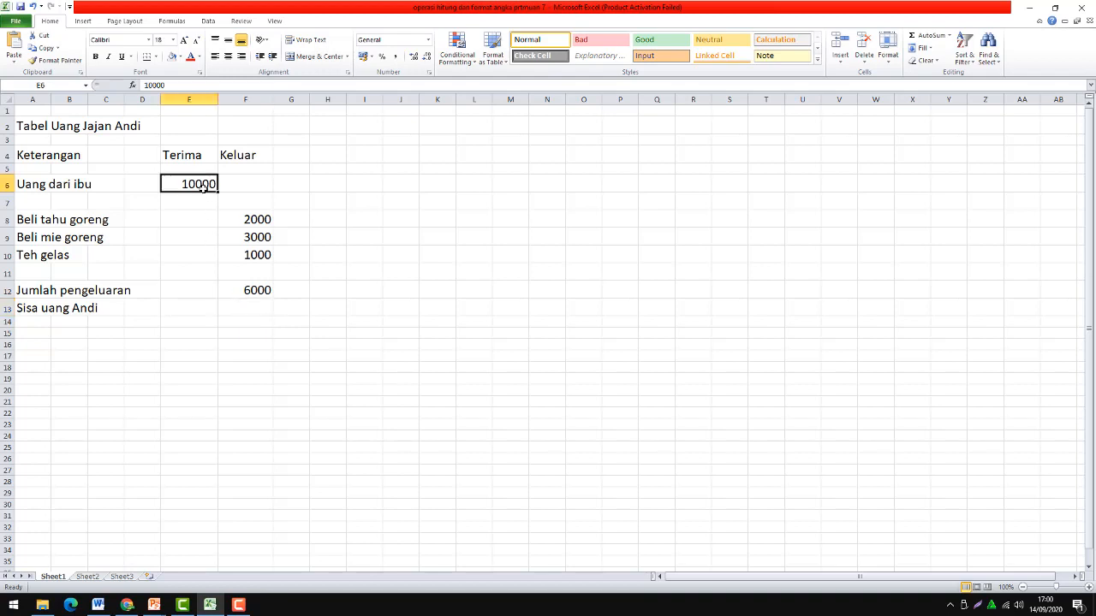
pyautogui.click(263, 290)
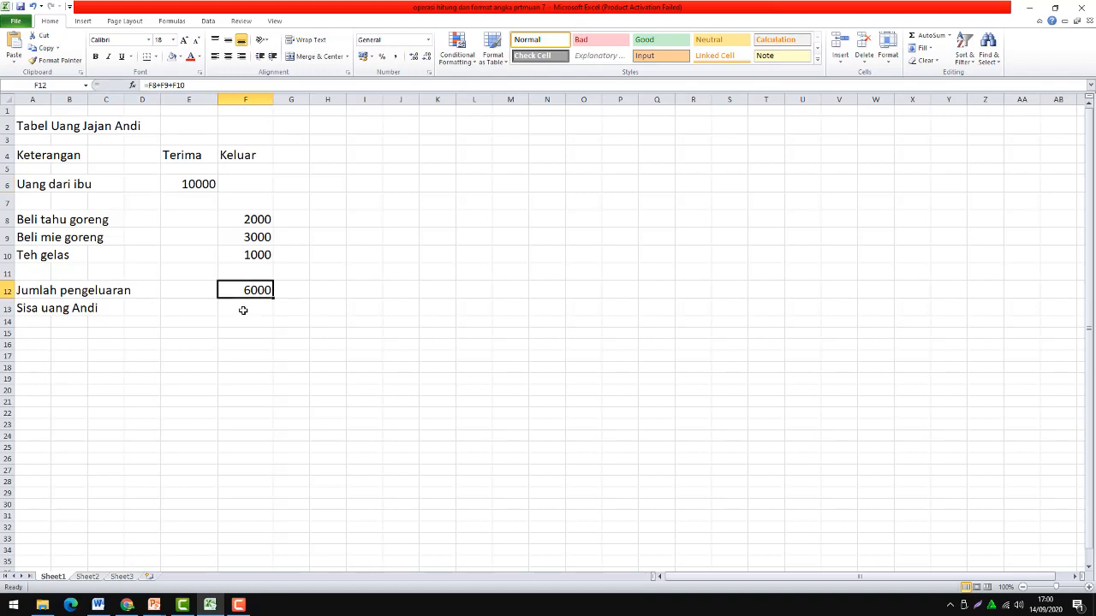
pyautogui.click(237, 311)
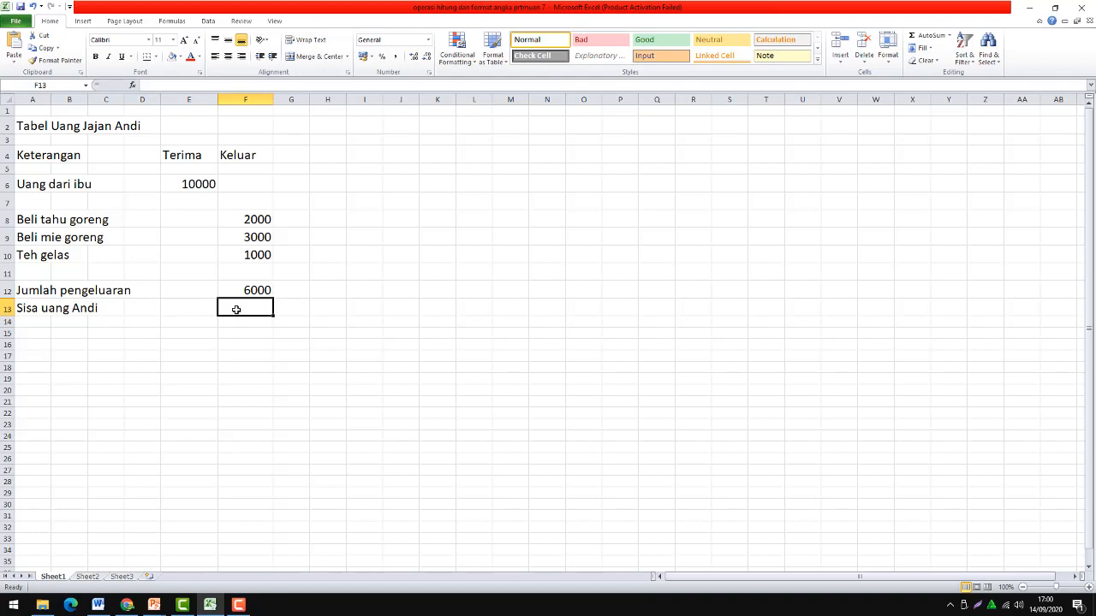
pyautogui.write('=')
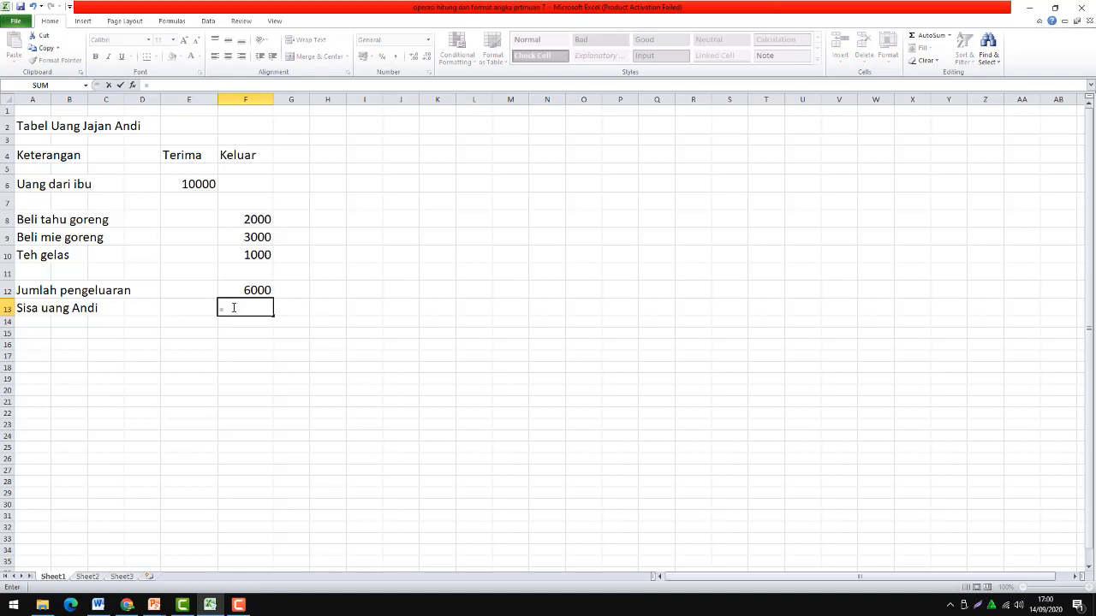
pyautogui.click(196, 185)
pyautogui.write('-')
pyautogui.press('BackSpace')
pyautogui.click(254, 293)
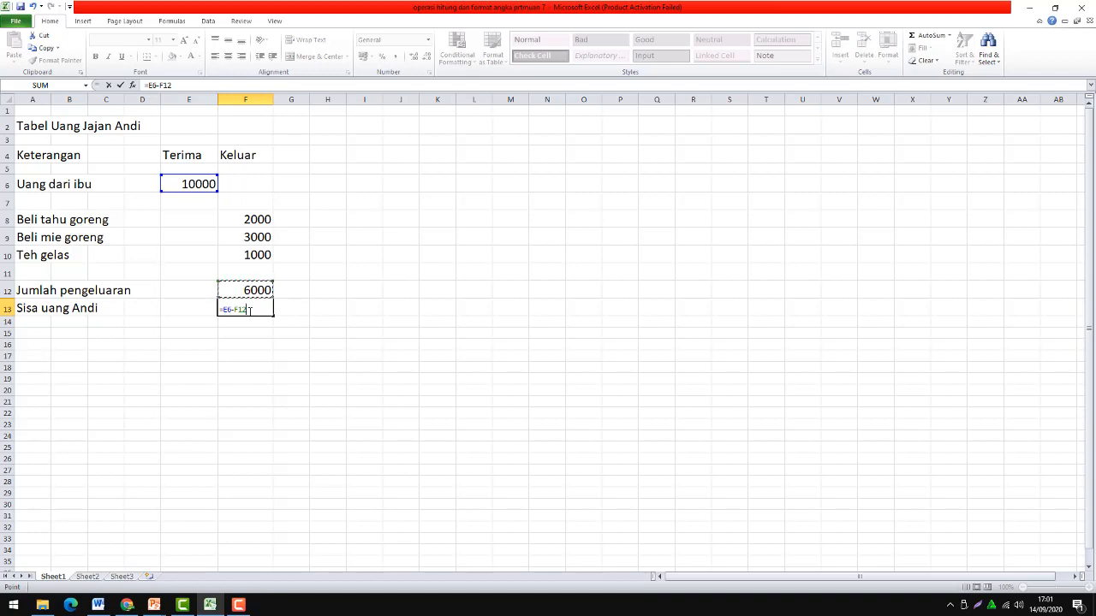
pyautogui.press('Return')
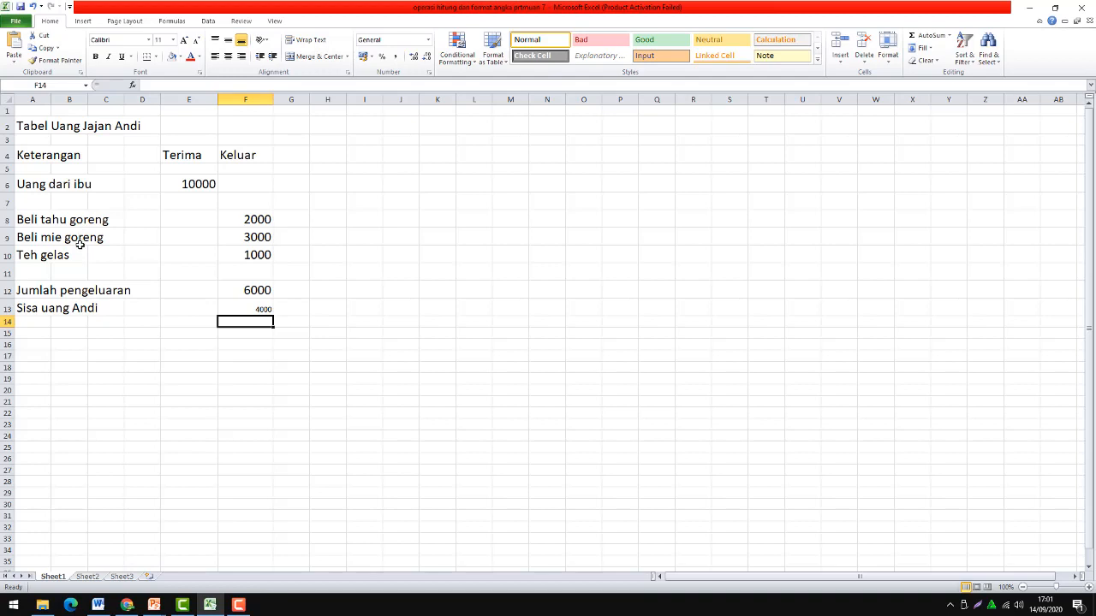
pyautogui.click(261, 309)
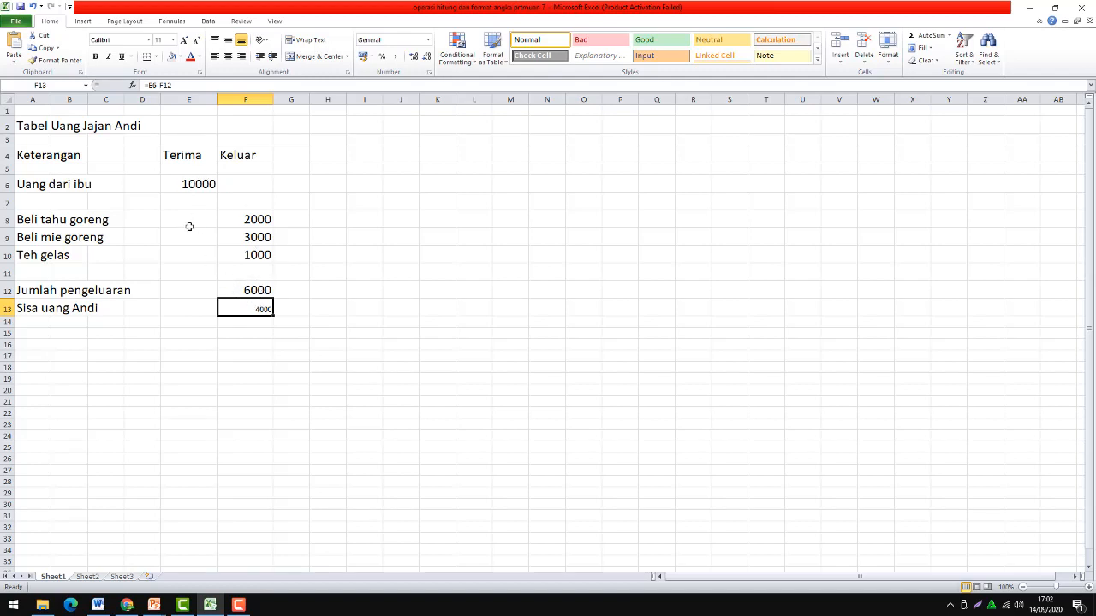
# Step: Format the amounts in E6:F13 as Currency with the Rp symbol and 2 decimal places
pyautogui.click(186, 183)
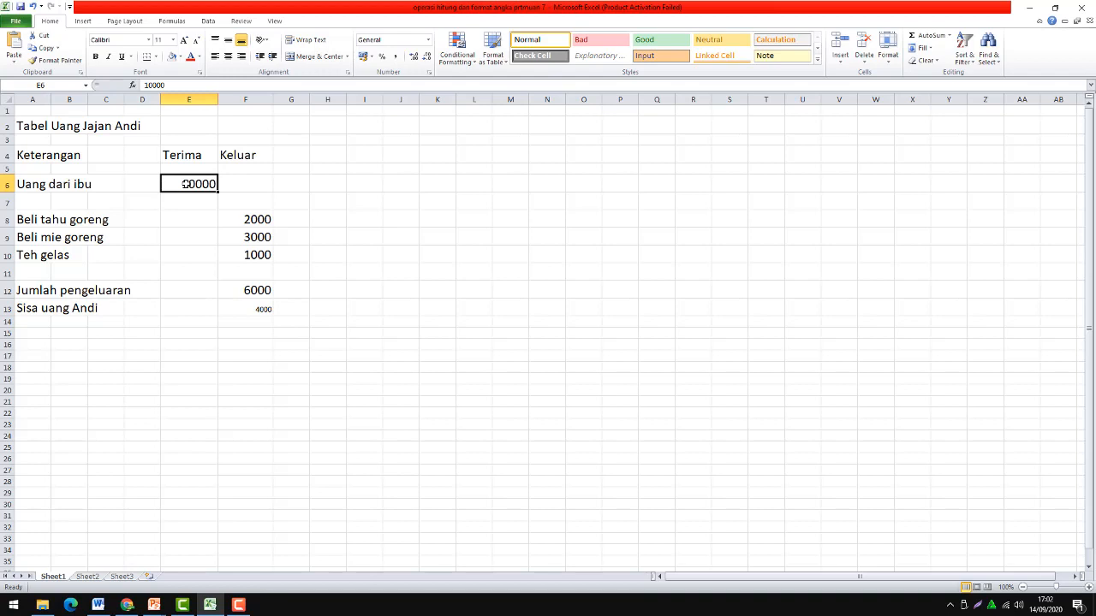
pyautogui.moveTo(186, 183); pyautogui.dragTo(246, 302)
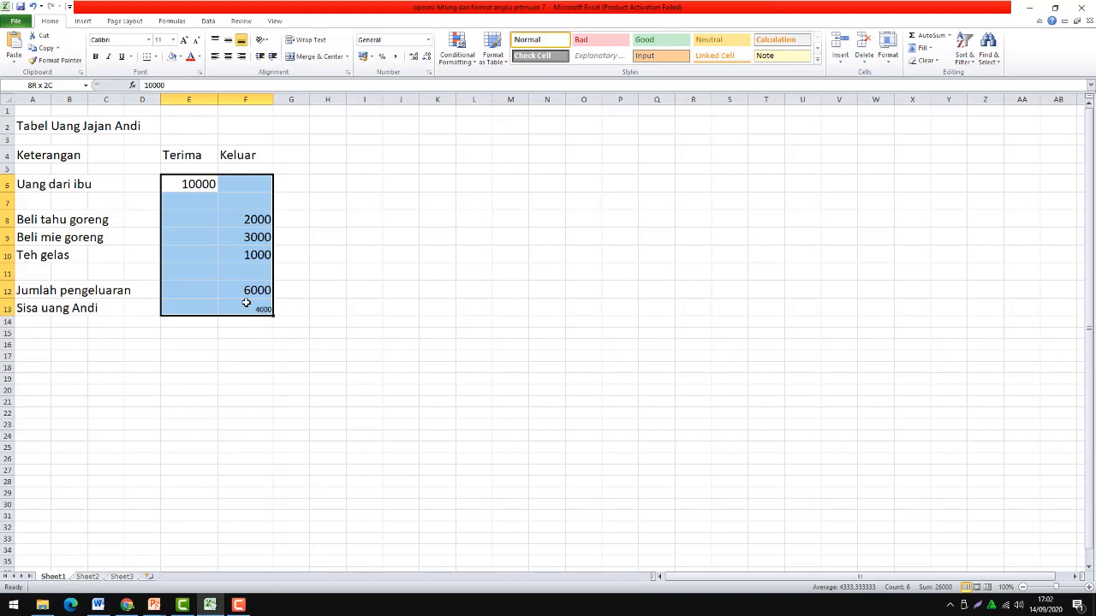
pyautogui.moveTo(246, 302); pyautogui.dragTo(246, 302)
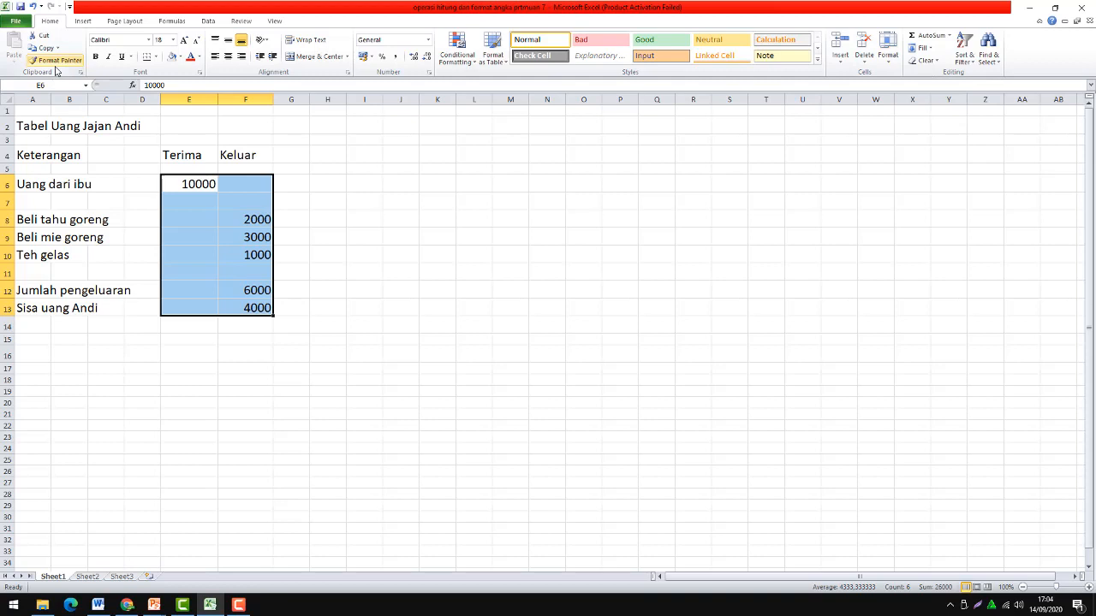
pyautogui.click(888, 57)
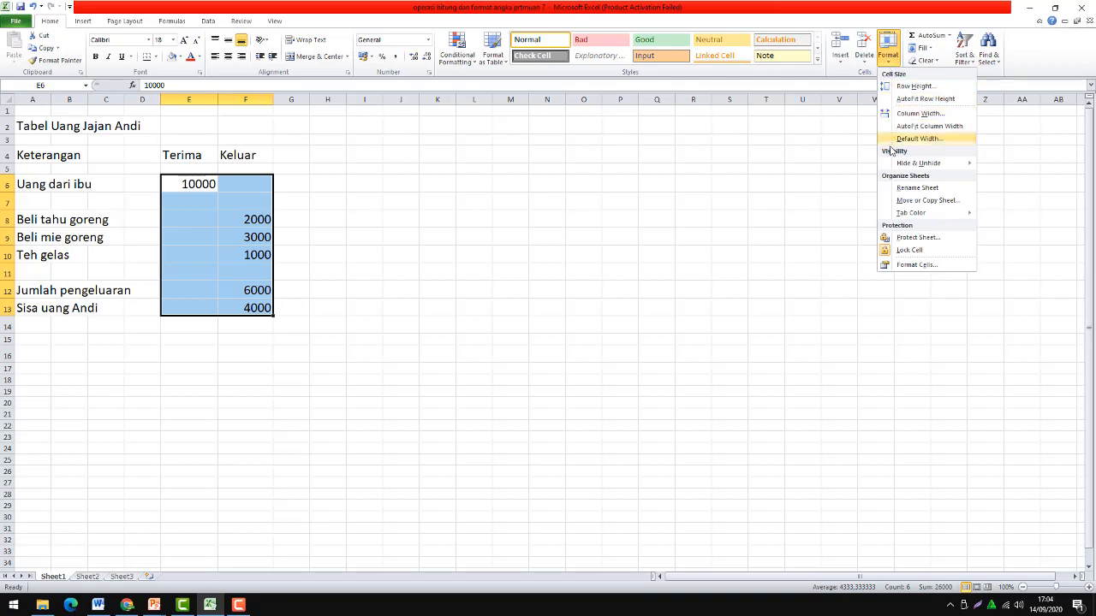
pyautogui.click(930, 266)
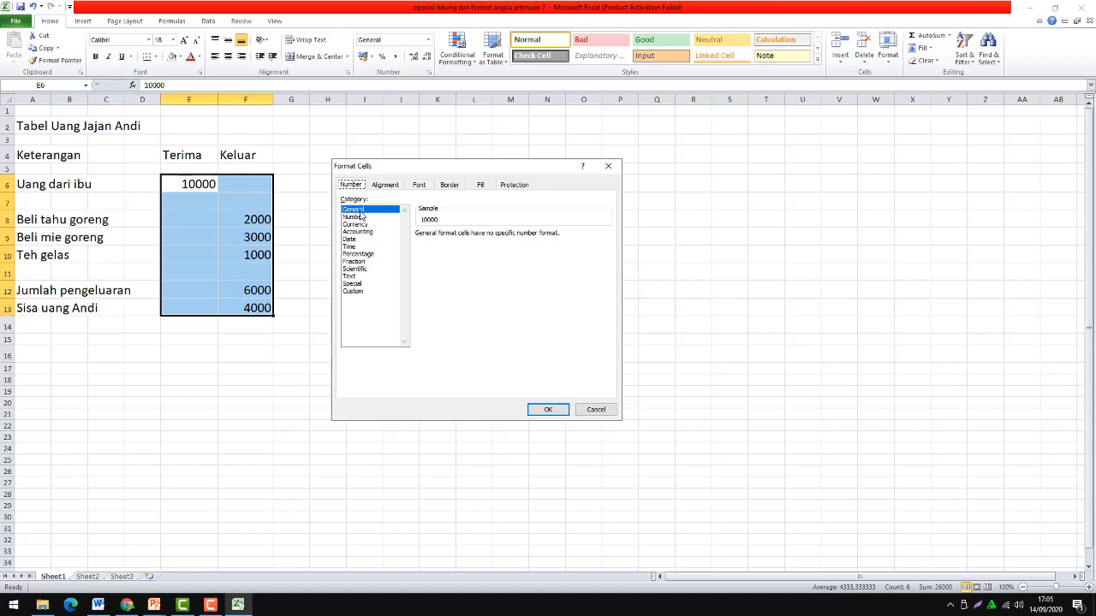
pyautogui.click(361, 226)
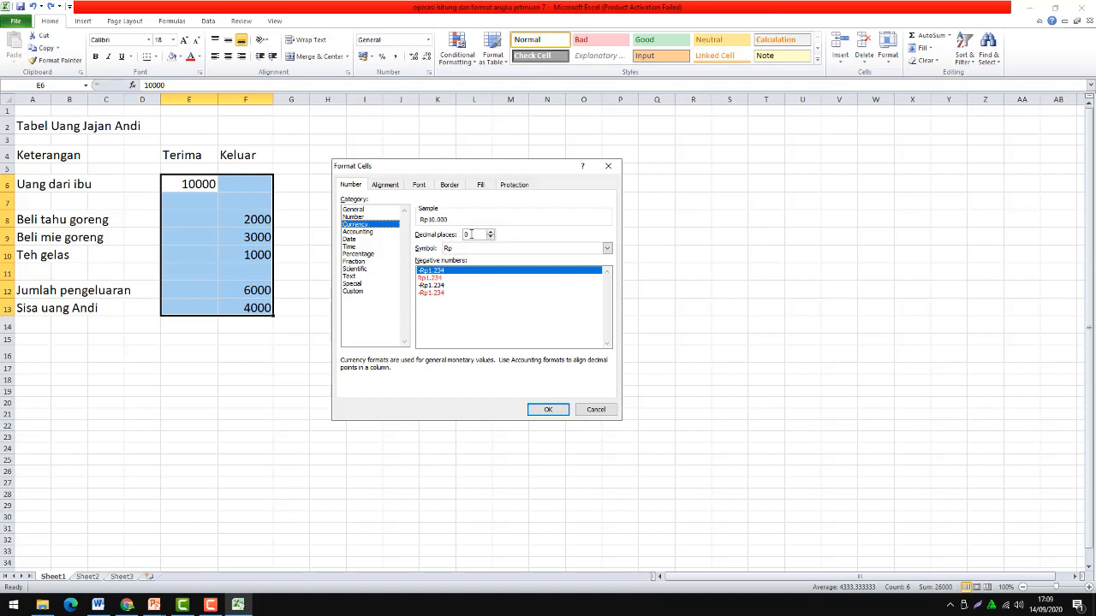
pyautogui.doubleClick(468, 235)
pyautogui.write('2')
pyautogui.click(491, 232)
pyautogui.click(491, 238)
pyautogui.click(547, 411)
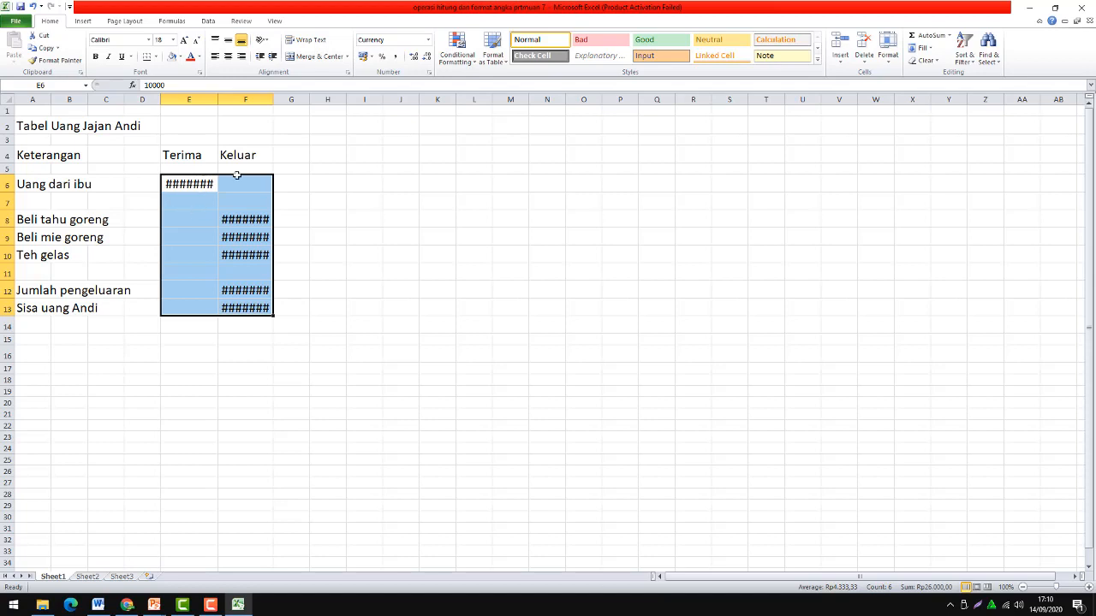
# Step: Widen the Terima and Keluar columns (E and F) enough to show the full currency amounts
pyautogui.click(301, 179)
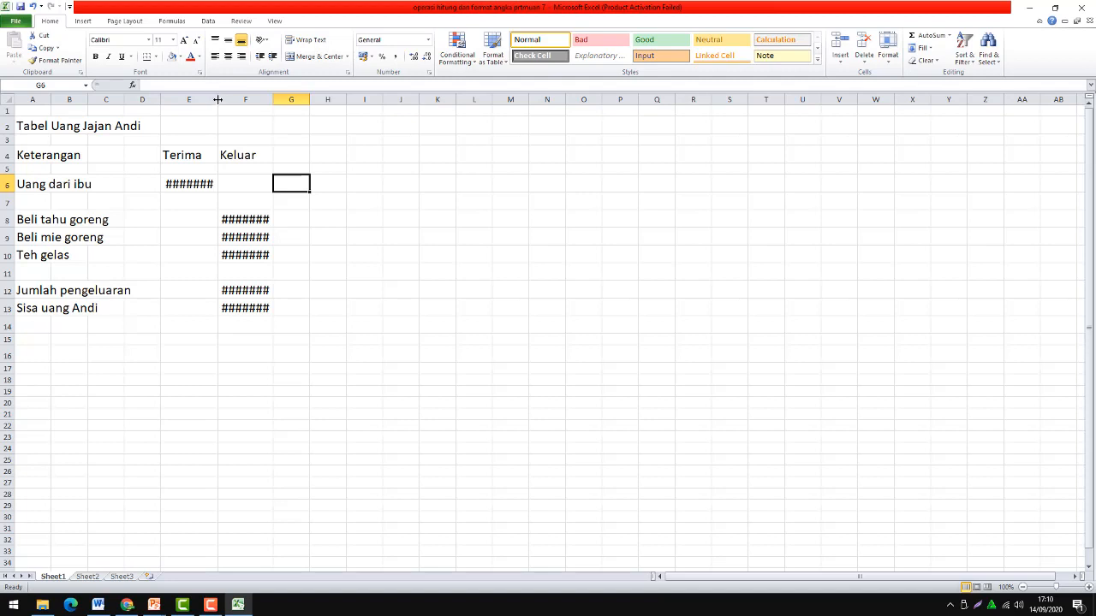
pyautogui.moveTo(218, 99); pyautogui.dragTo(245, 100)
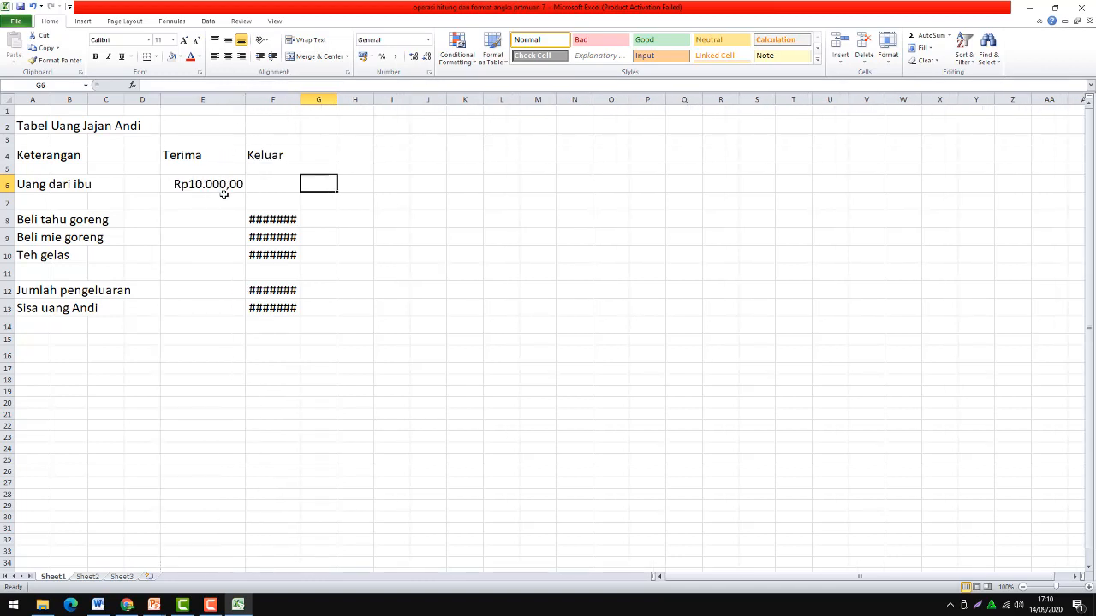
pyautogui.moveTo(301, 99); pyautogui.dragTo(317, 99)
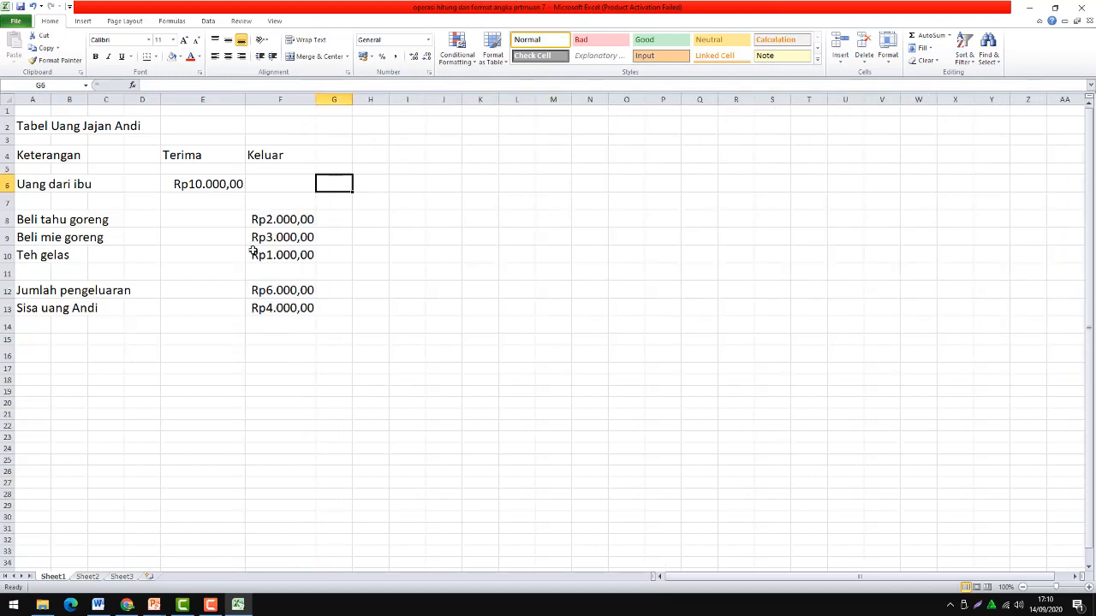